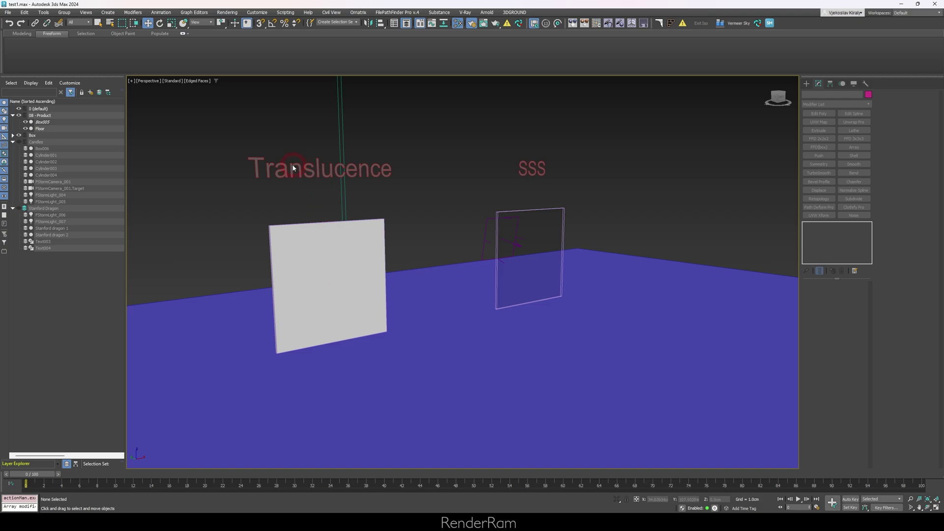
Select both FStorm lights standing behind the Translucence and SSS panels.
{"action": "left_click", "coordinate": [485, 232]}
{"action": "middle_click_drag", "start_coordinate": [358, 232], "coordinate": [440, 299], "text": "alt"}
{"action": "left_click", "coordinate": [397, 245], "text": "ctrl"}
{"action": "scroll", "coordinate": [493, 289], "scroll_direction": "down", "scroll_amount": 5}
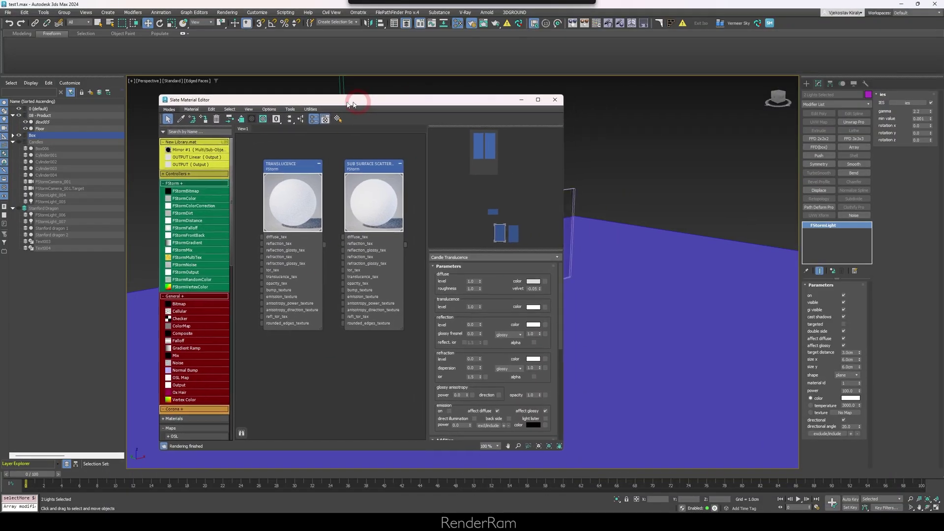
Compare the diffuse, translucence, refraction and further parameters of the TRANSLUCENCE and SUB SURFACE SCATTERING materials in the Slate Material Editor.
{"action": "left_click_drag", "start_coordinate": [358, 99], "coordinate": [316, 97]}
{"action": "left_click", "coordinate": [279, 171]}
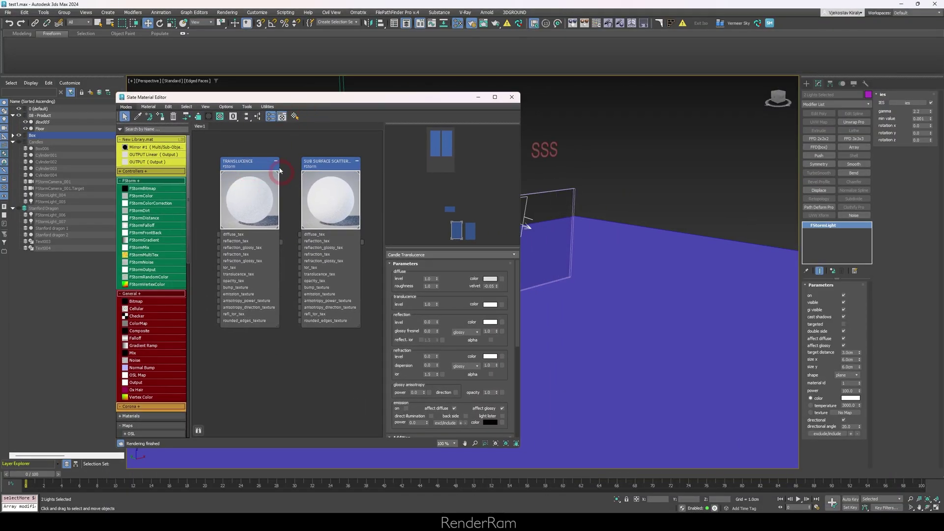
{"action": "left_click", "coordinate": [241, 166]}
{"action": "left_click_drag", "start_coordinate": [328, 165], "coordinate": [320, 166]}
{"action": "left_click", "coordinate": [243, 166]}
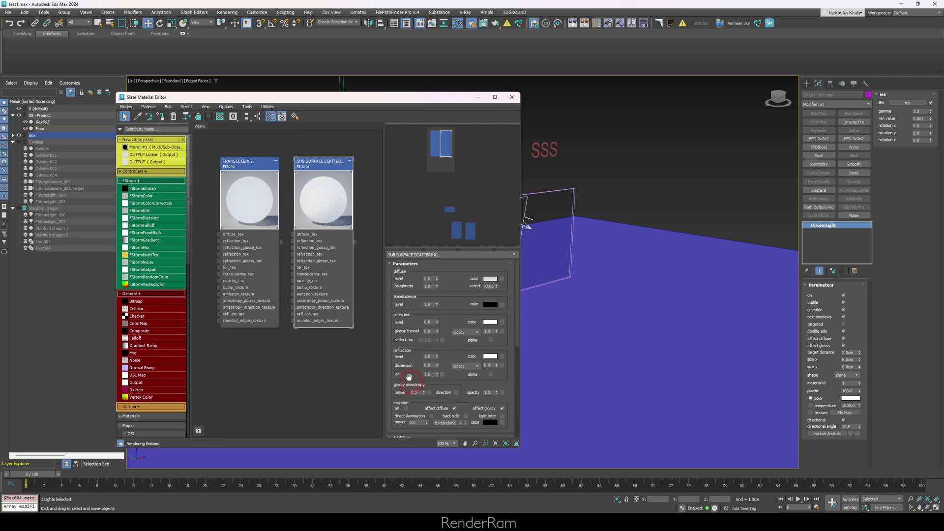
{"action": "left_click_drag", "start_coordinate": [410, 363], "coordinate": [415, 208]}
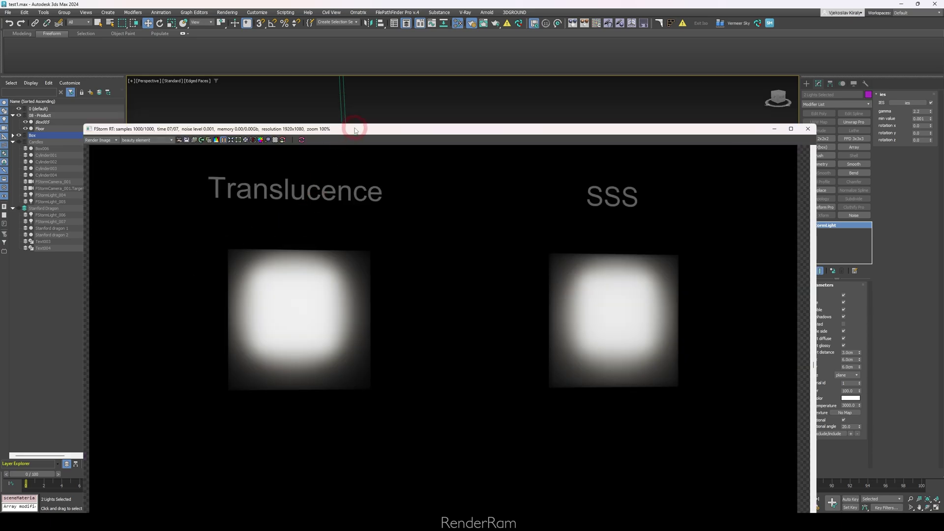
Place the FStorm render window beside the viewport, restart the live render and show both backlit panels at an angle.
{"action": "left_click_drag", "start_coordinate": [355, 129], "coordinate": [362, 49]}
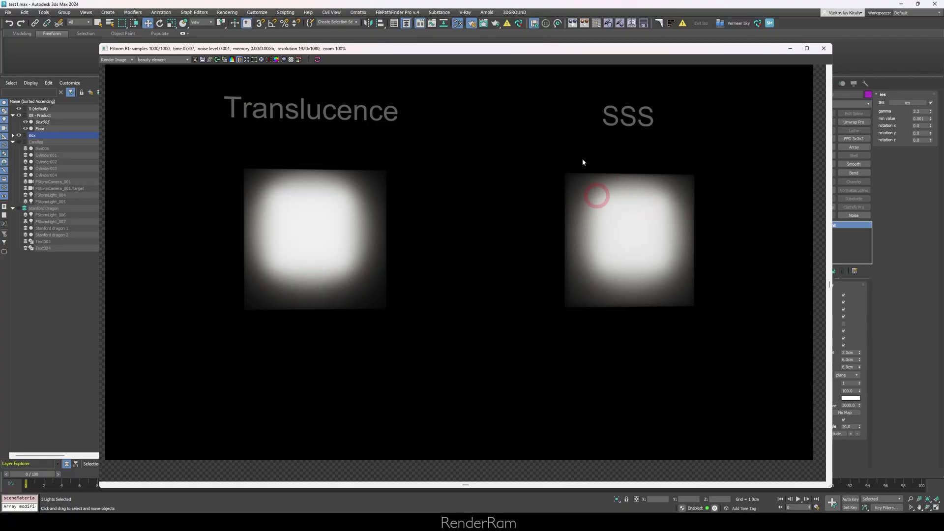
{"action": "left_click_drag", "start_coordinate": [324, 43], "coordinate": [647, 101]}
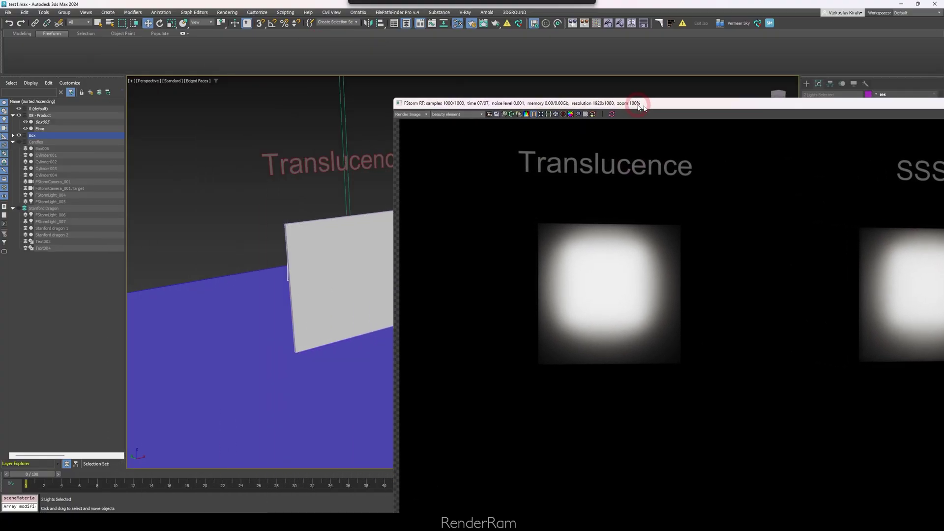
{"action": "middle_click_drag", "start_coordinate": [350, 217], "coordinate": [316, 222]}
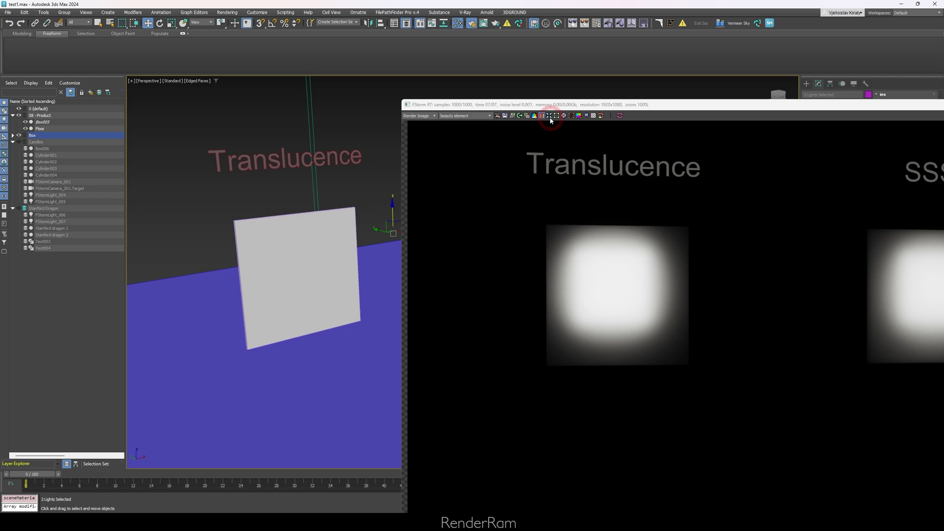
{"action": "left_click", "coordinate": [377, 162]}
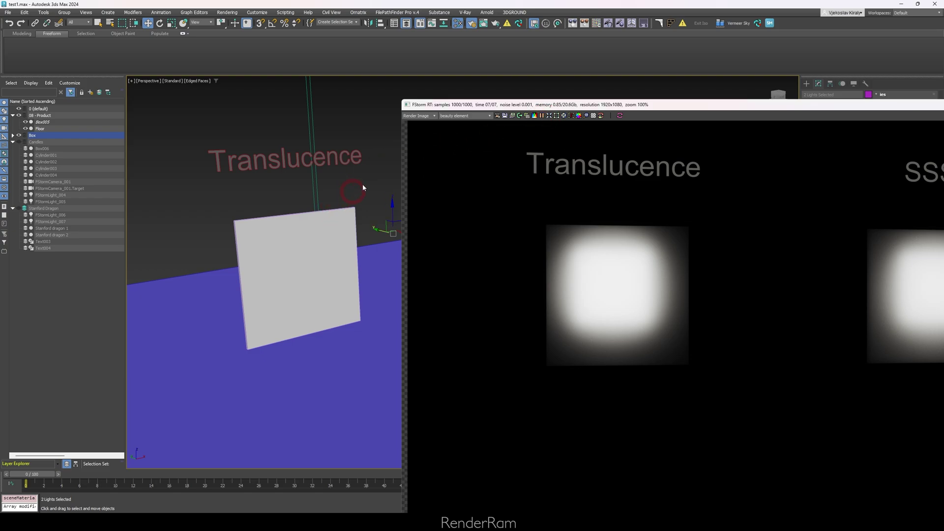
{"action": "middle_click_drag", "start_coordinate": [363, 185], "coordinate": [375, 259], "text": "alt"}
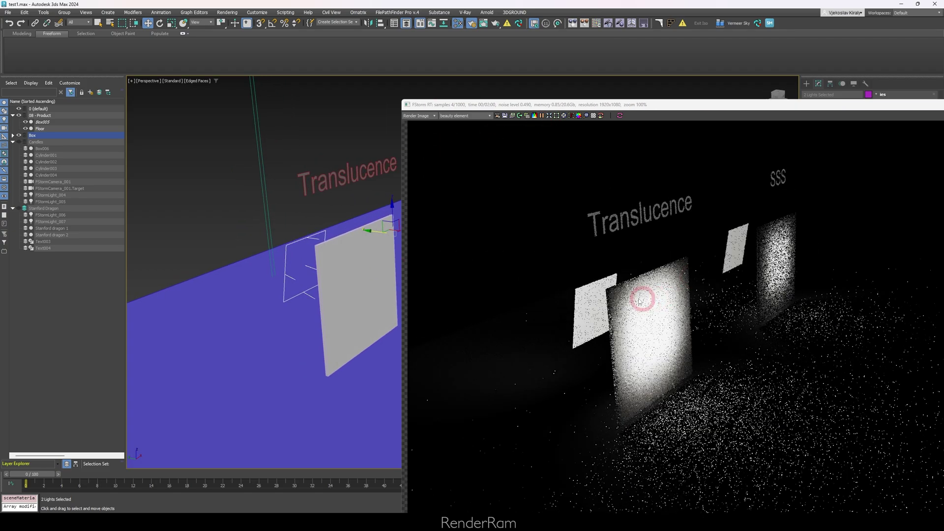
{"action": "middle_click_drag", "start_coordinate": [241, 295], "coordinate": [261, 290], "text": "alt"}
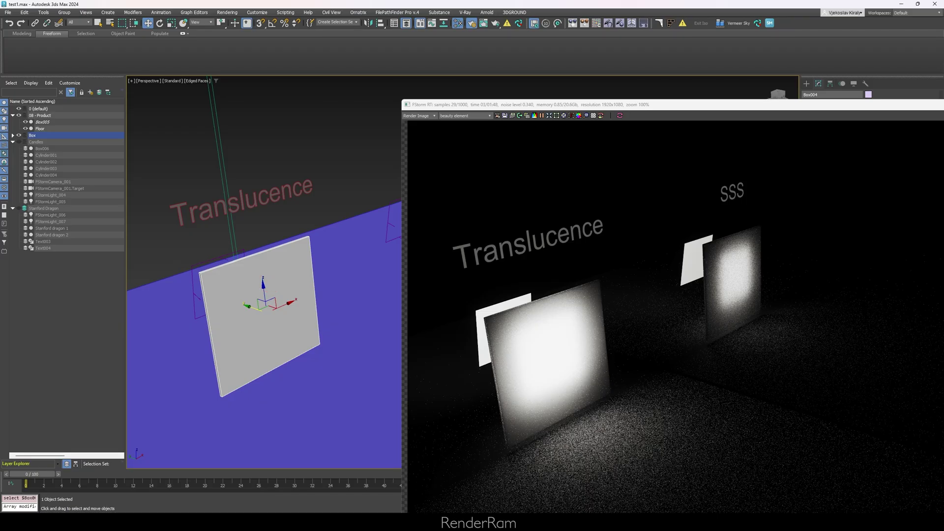
Set the max depth in the FStorm kernel settings to 1 and compare both panels from the front and from behind.
{"action": "key", "text": "F10"}
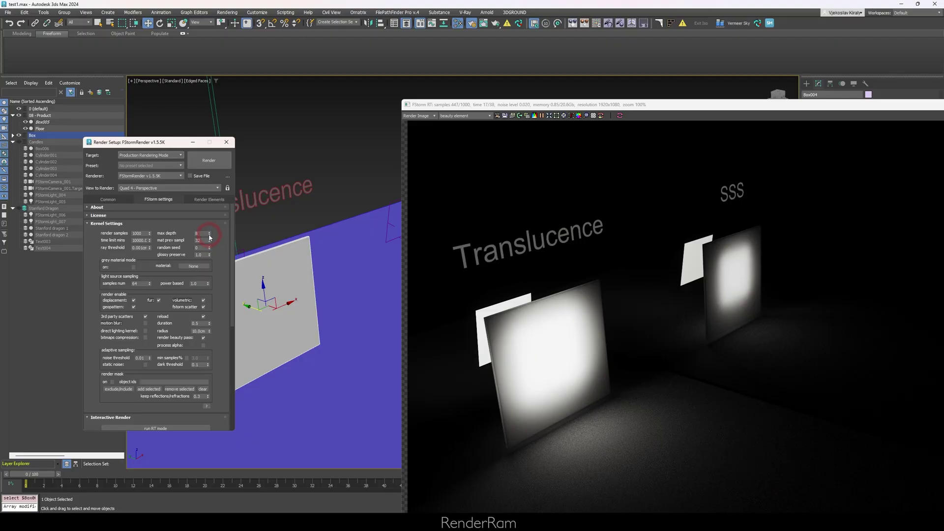
{"action": "right_click", "coordinate": [209, 235]}
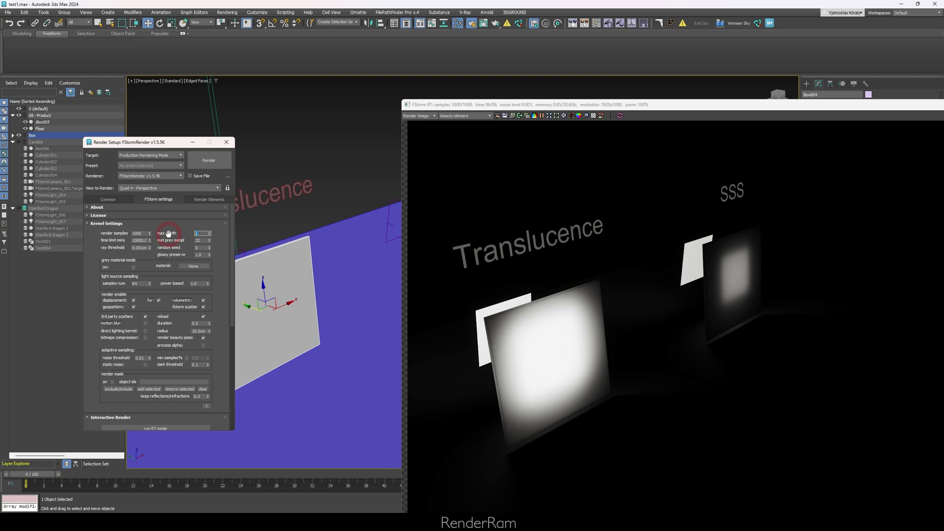
{"action": "left_click", "coordinate": [589, 360]}
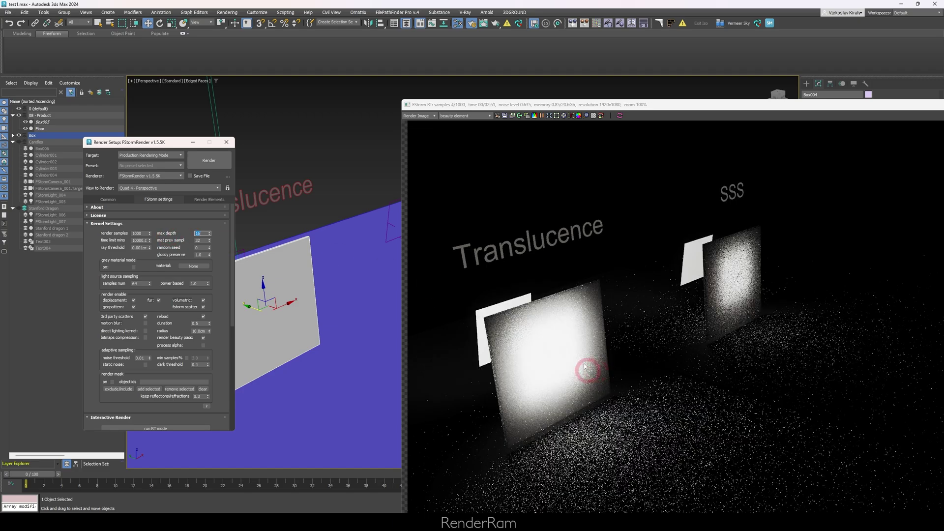
{"action": "mouse_move", "coordinate": [542, 386]}
{"action": "left_mouse_down"}
{"action": "mouse_move", "coordinate": [565, 302]}
{"action": "mouse_move", "coordinate": [551, 326]}
{"action": "left_mouse_up"}
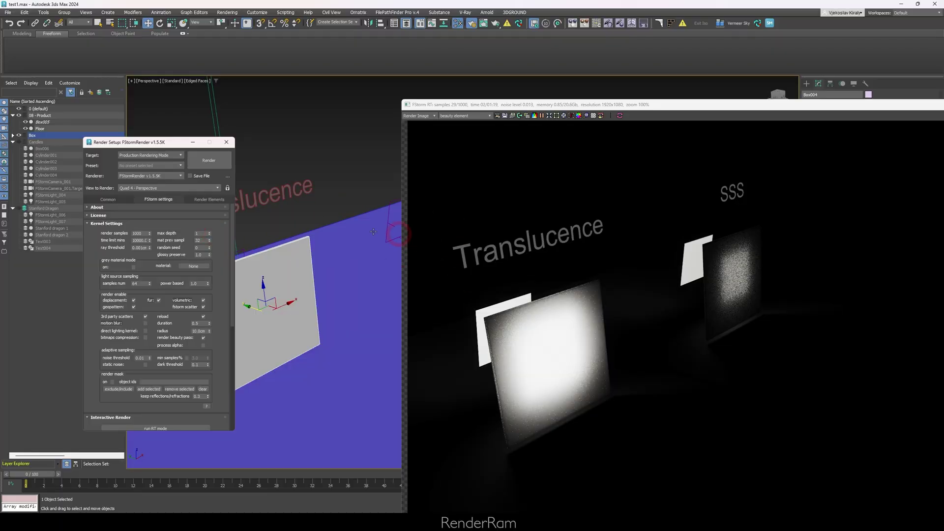
{"action": "middle_click_drag", "start_coordinate": [328, 269], "coordinate": [514, 288], "text": "alt"}
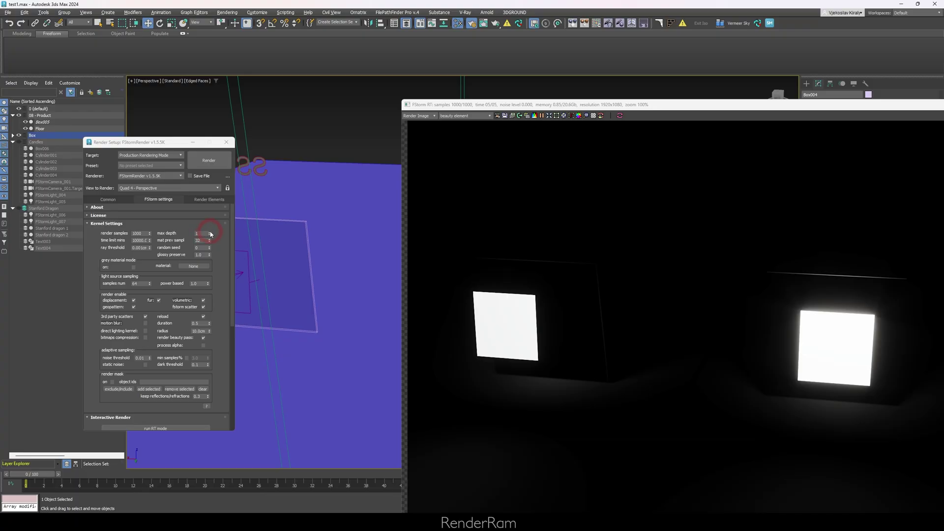
Test a max depth of 2, raise it to 8 and compare the panels from behind and from the front.
{"action": "left_click", "coordinate": [209, 232]}
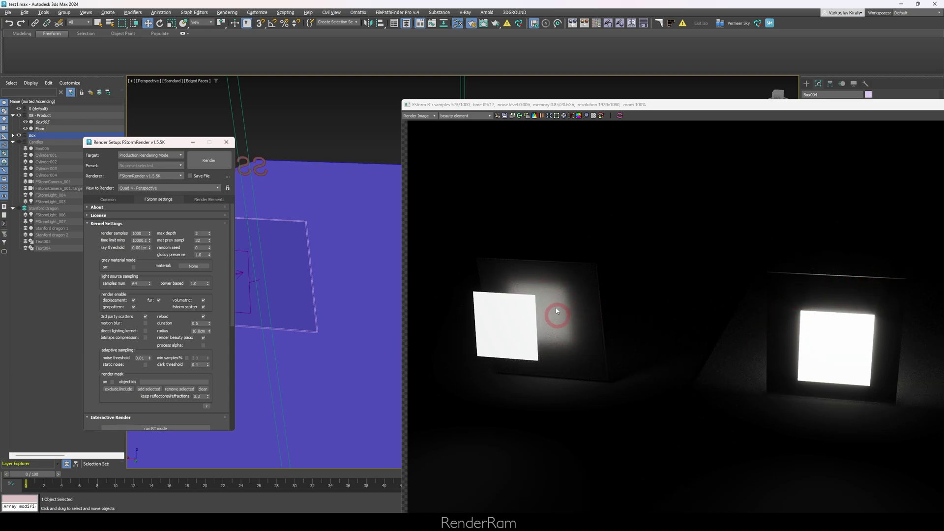
{"action": "left_click_drag", "start_coordinate": [553, 310], "coordinate": [585, 295]}
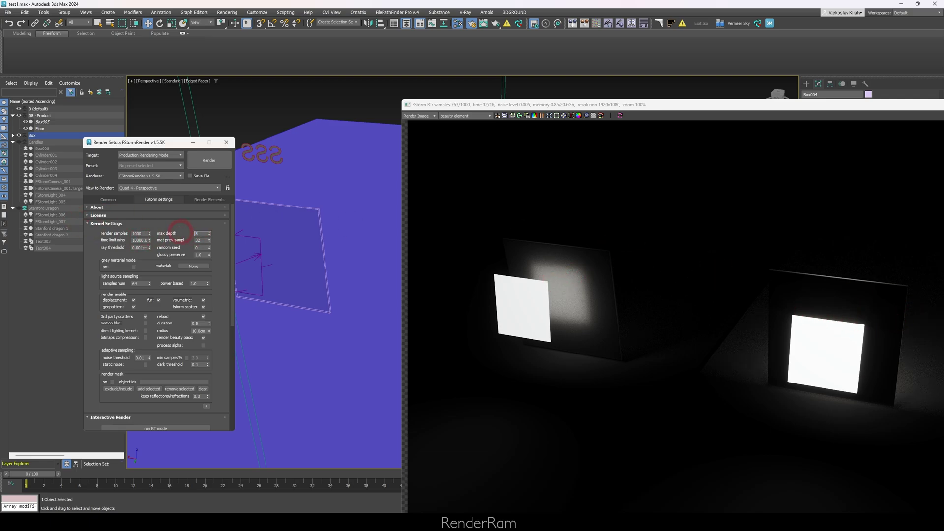
{"action": "left_click", "coordinate": [599, 295]}
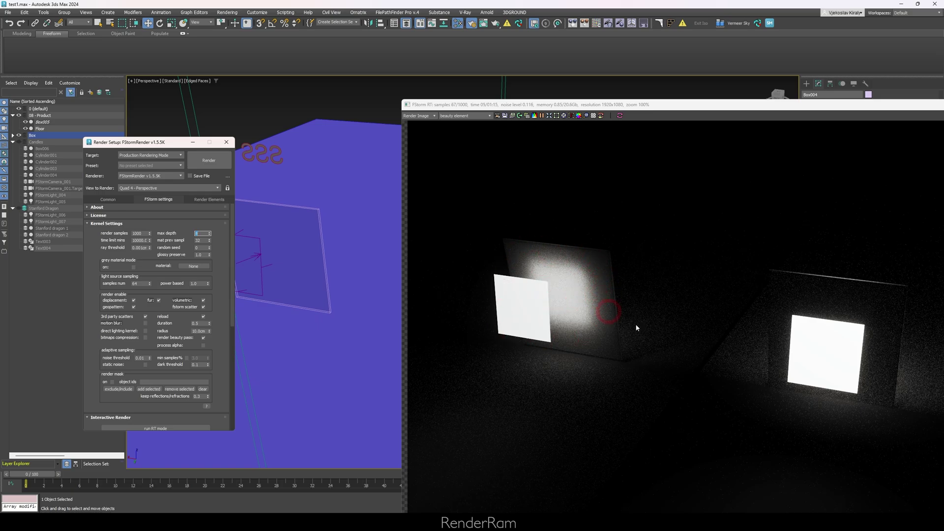
{"action": "mouse_move", "coordinate": [320, 293]}
{"action": "middle_mouse_down", "text": "alt"}
{"action": "mouse_move", "coordinate": [347, 282]}
{"action": "mouse_move", "coordinate": [248, 276]}
{"action": "middle_mouse_up", "text": "alt"}
{"action": "left_click", "coordinate": [766, 303]}
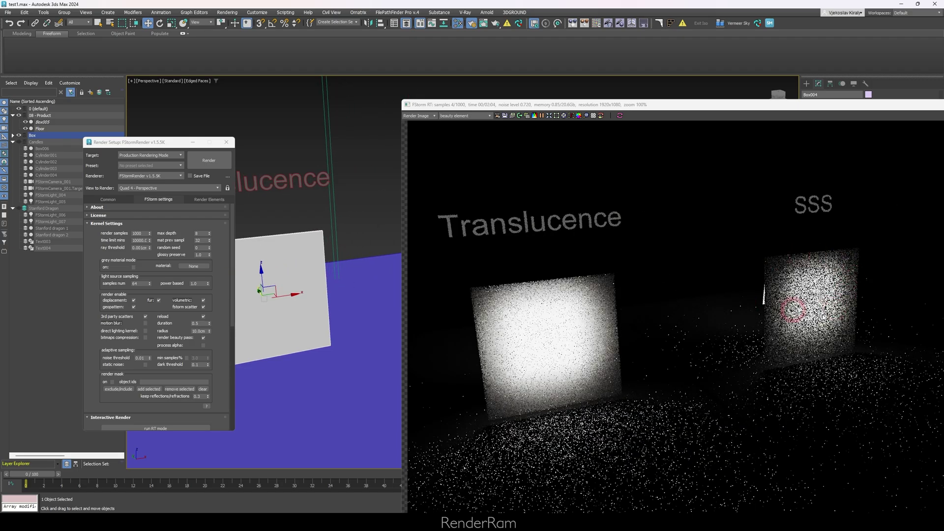
Uncover the box parameters behind the render window and set the selected panel's height to 30 cm.
{"action": "left_click", "coordinate": [327, 287]}
{"action": "mouse_move", "coordinate": [327, 287]}
{"action": "middle_mouse_down", "text": "alt"}
{"action": "mouse_move", "coordinate": [438, 280]}
{"action": "mouse_move", "coordinate": [326, 297]}
{"action": "mouse_move", "coordinate": [465, 279]}
{"action": "mouse_move", "coordinate": [331, 296]}
{"action": "middle_mouse_up", "text": "alt"}
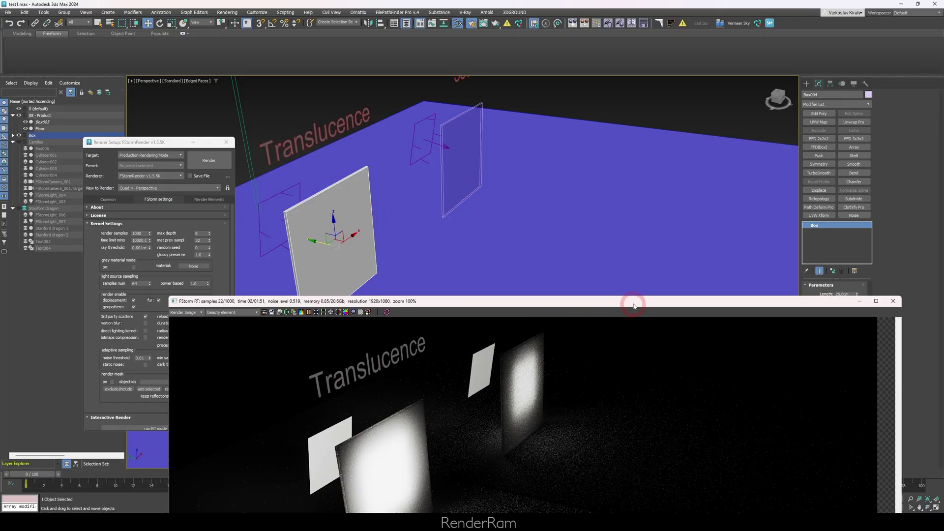
{"action": "left_click_drag", "start_coordinate": [634, 305], "coordinate": [531, 408]}
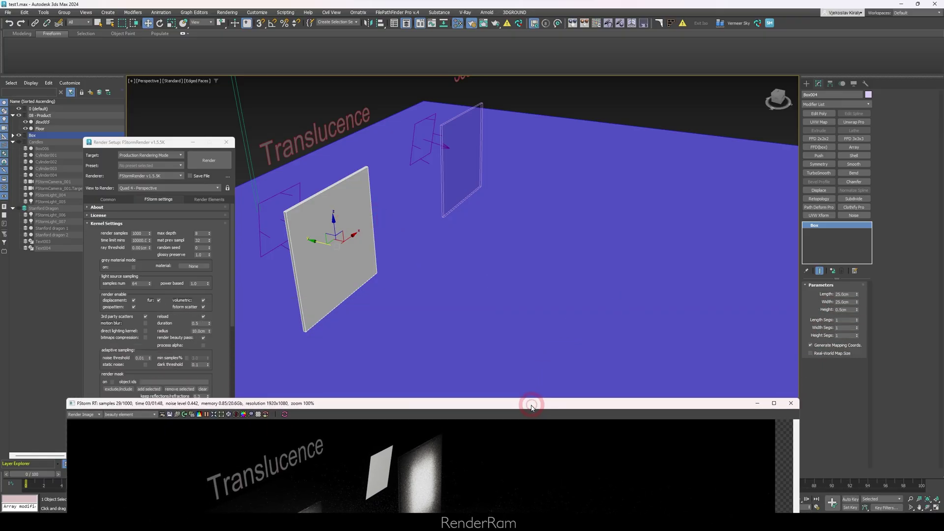
{"action": "left_click", "coordinate": [854, 309]}
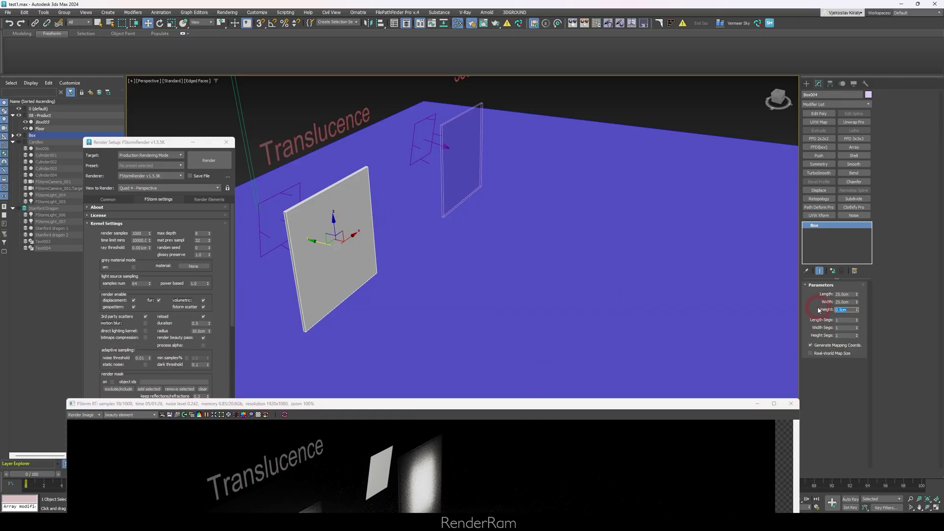
{"action": "type", "text": "30"}
{"action": "key", "text": "Return"}
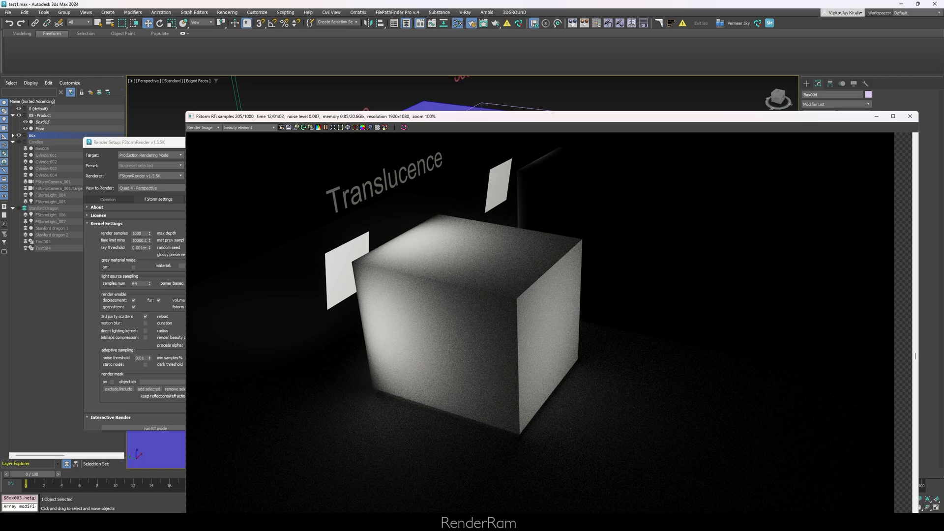
Check the SUB SURFACE SCATTERING material's volume settings and compare the two thick boxes in the live render.
{"action": "key", "text": "m"}
{"action": "left_click", "coordinate": [249, 201]}
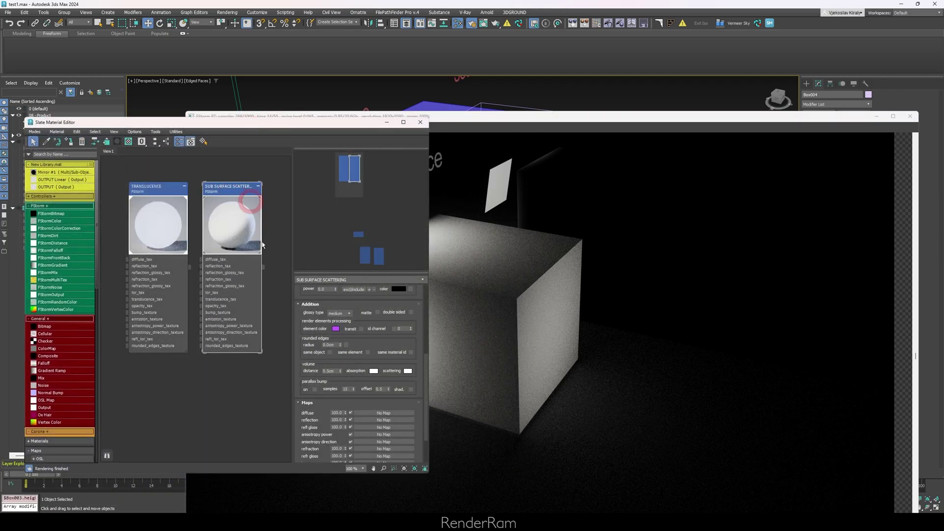
{"action": "left_click", "coordinate": [317, 380]}
{"action": "left_click", "coordinate": [461, 233]}
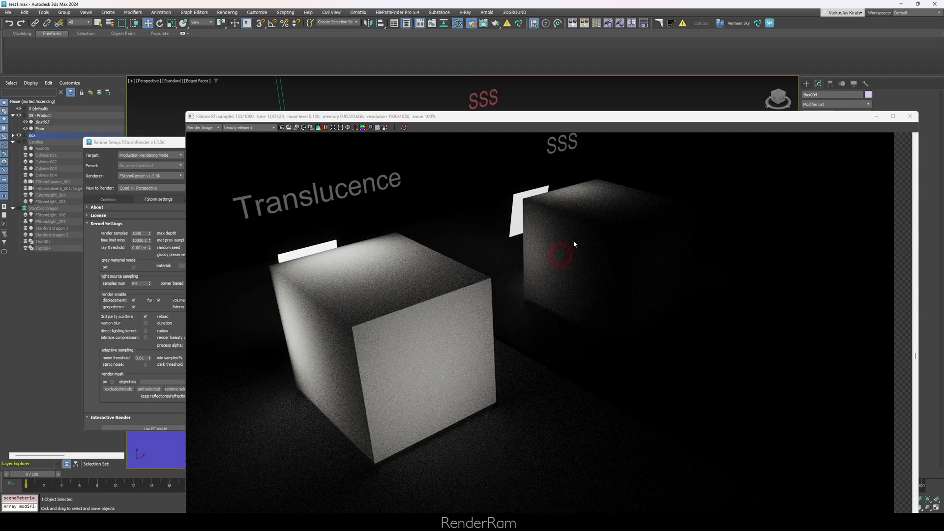
{"action": "left_click", "coordinate": [364, 251]}
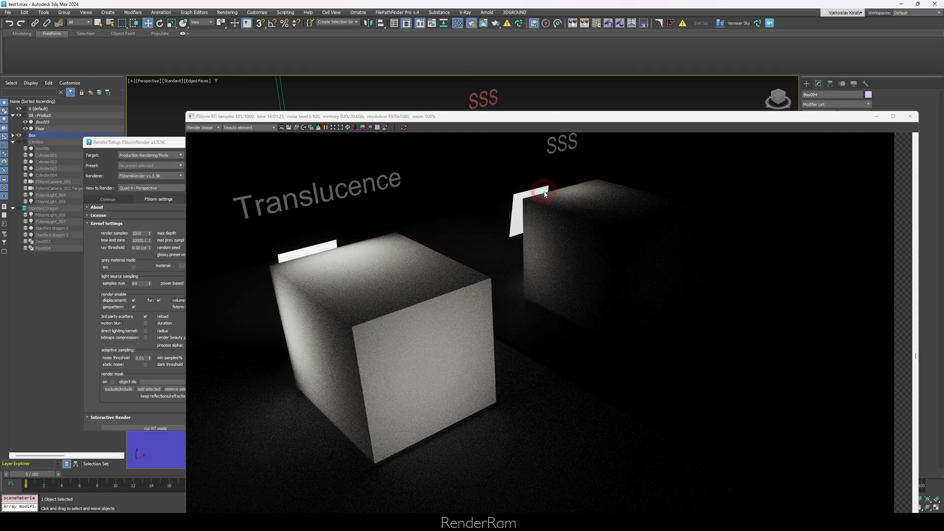
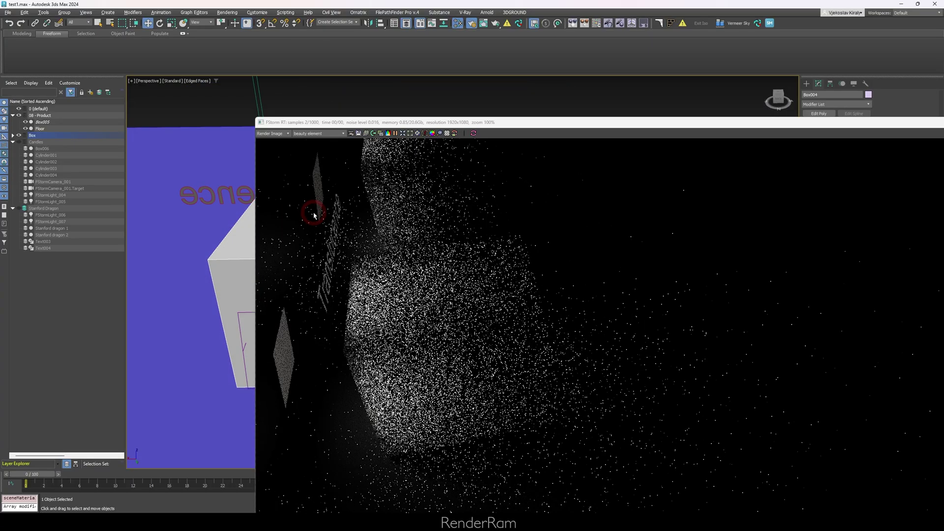
Show the Stanford Dragon layer in place of the Box layer and frame both dragons in the live render.
{"action": "middle_click_drag", "start_coordinate": [316, 210], "coordinate": [354, 296], "text": "alt"}
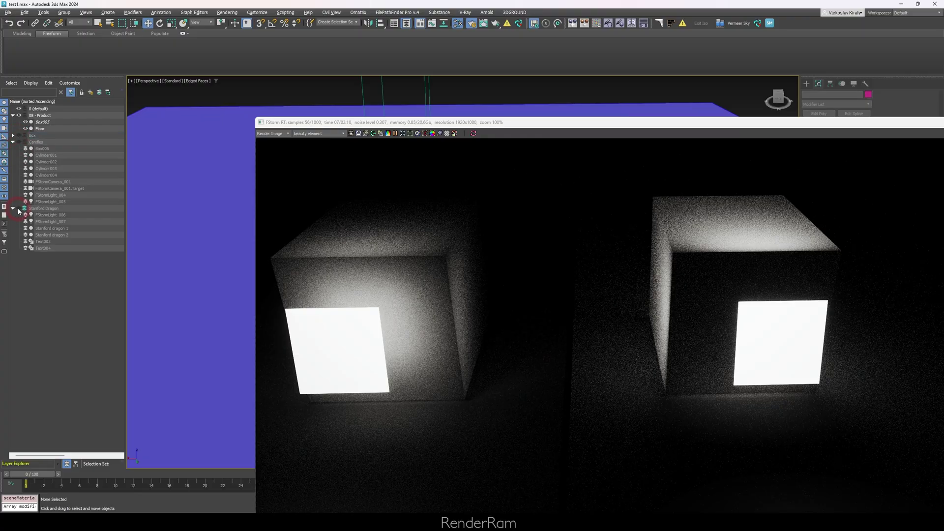
{"action": "left_click", "coordinate": [19, 209]}
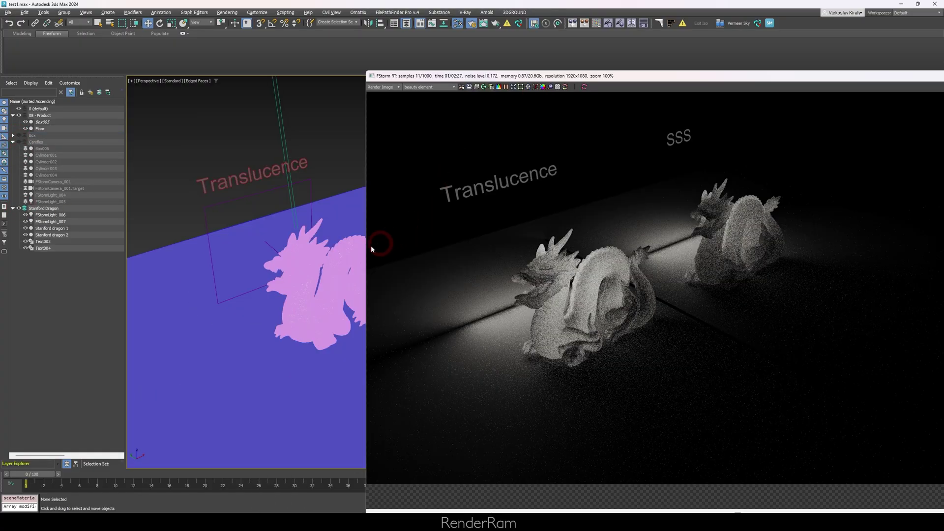
{"action": "middle_click_drag", "start_coordinate": [375, 238], "coordinate": [341, 240], "text": "alt"}
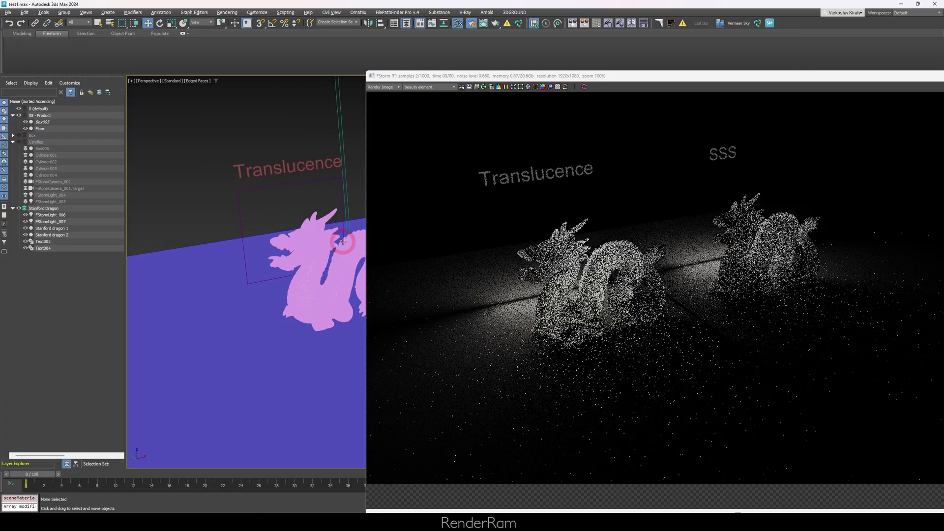
{"action": "scroll", "coordinate": [315, 212], "scroll_direction": "up", "scroll_amount": 3}
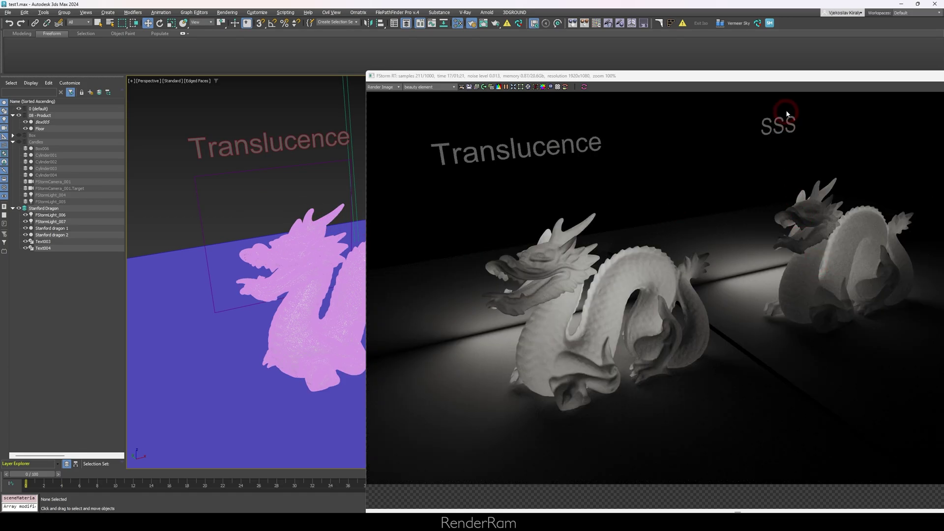
Compare the Translucence and SSS dragons in the live render from the front, the head end and behind.
{"action": "left_click_drag", "start_coordinate": [797, 83], "coordinate": [625, 81]}
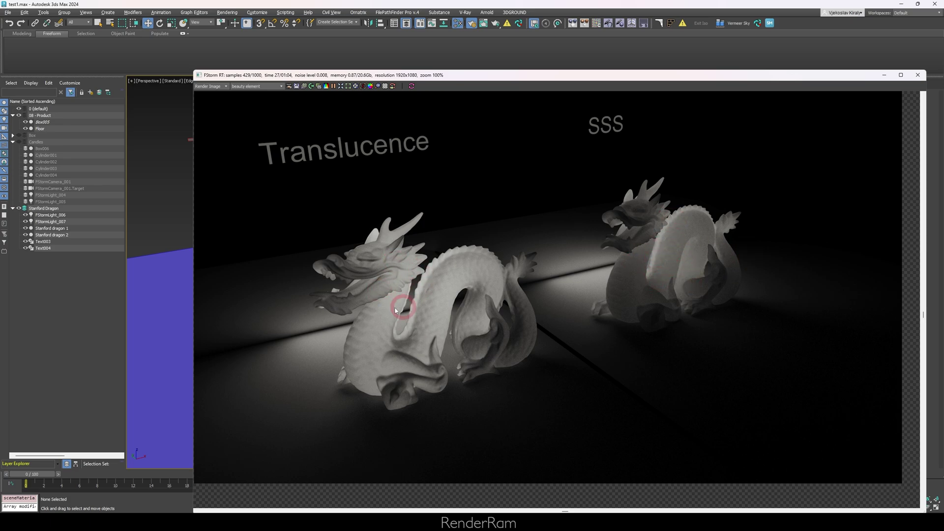
{"action": "left_click_drag", "start_coordinate": [477, 83], "coordinate": [760, 89]}
{"action": "middle_click_drag", "start_coordinate": [384, 221], "coordinate": [445, 220], "text": "alt"}
{"action": "key", "text": "shift+z"}
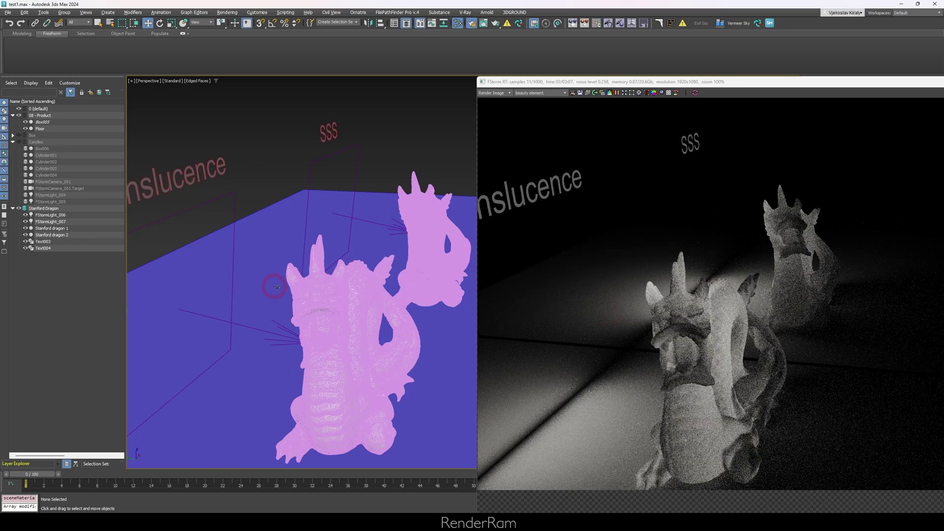
{"action": "middle_click_drag", "start_coordinate": [277, 288], "coordinate": [355, 258], "text": "alt"}
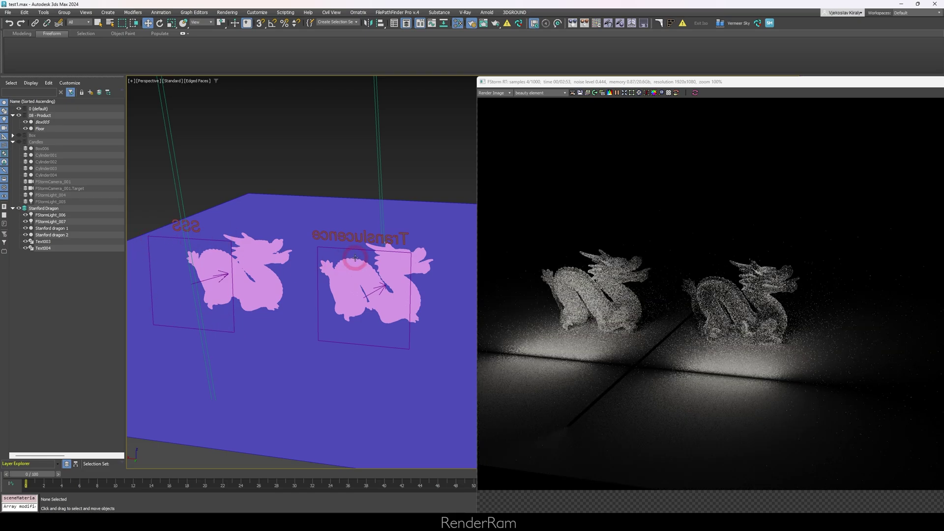
{"action": "scroll", "coordinate": [329, 276], "scroll_direction": "up", "scroll_amount": 4}
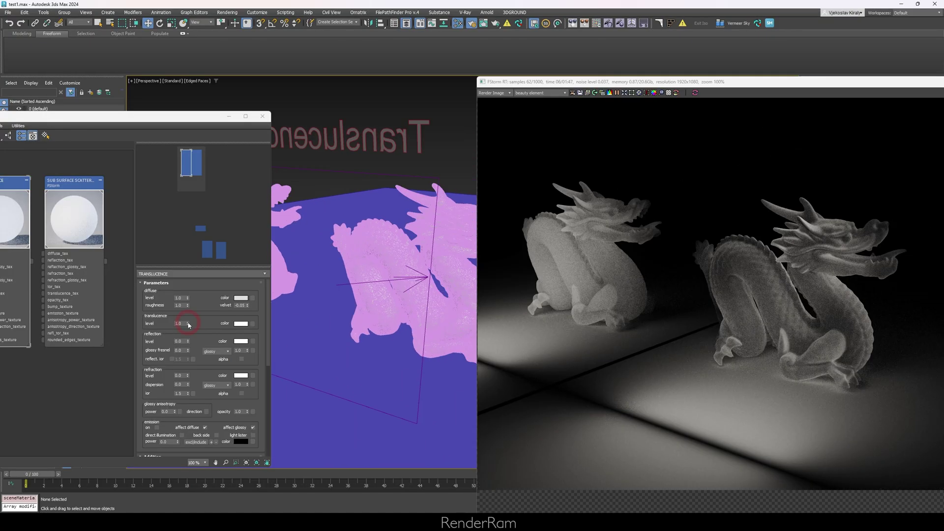
Set the TRANSLUCENCE material's translucence level to 0.67 and compare both dragons in the live render from the opposite side.
{"action": "left_click_drag", "start_coordinate": [187, 324], "coordinate": [188, 334]}
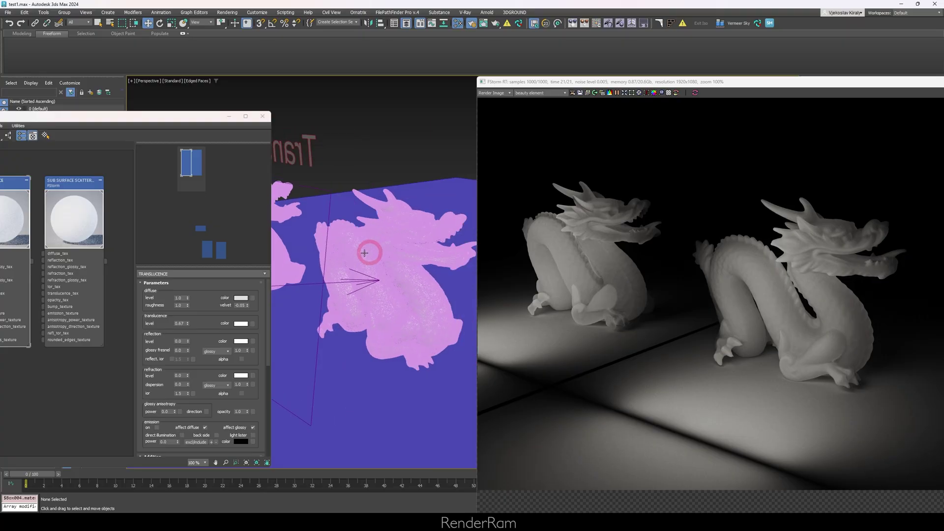
{"action": "mouse_move", "coordinate": [364, 253]}
{"action": "middle_mouse_down", "text": "alt"}
{"action": "mouse_move", "coordinate": [310, 248]}
{"action": "mouse_move", "coordinate": [337, 238]}
{"action": "mouse_move", "coordinate": [377, 255]}
{"action": "mouse_move", "coordinate": [369, 256]}
{"action": "middle_mouse_up", "text": "alt"}
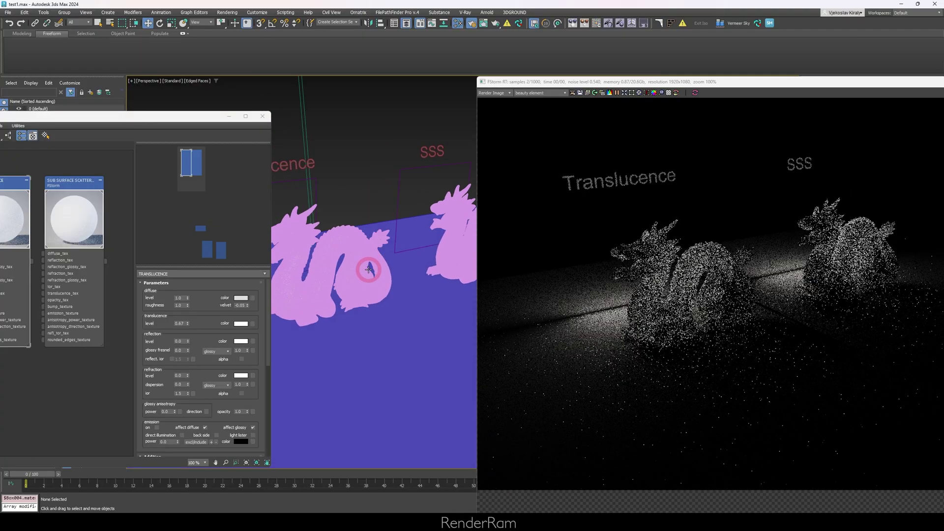
{"action": "left_click", "coordinate": [648, 281]}
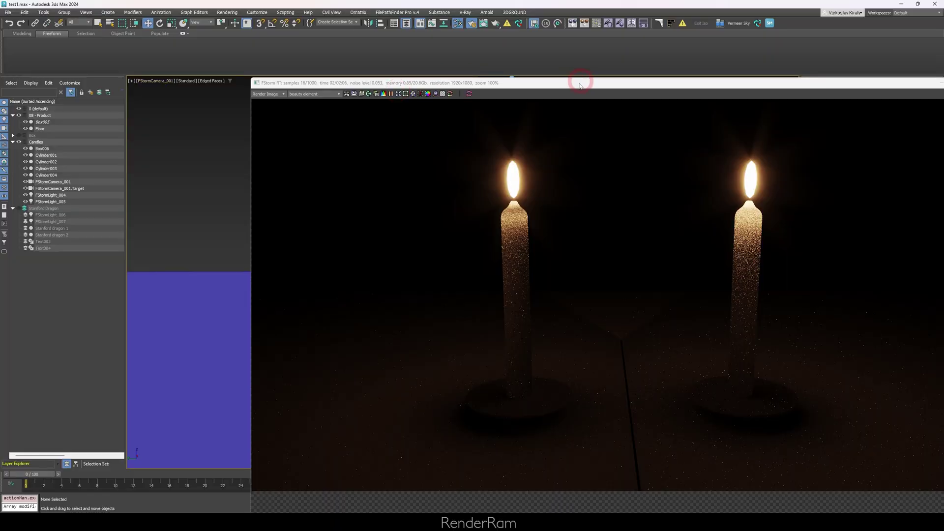
Reposition the render window to show both candles in full and hide the floor beneath them.
{"action": "left_click_drag", "start_coordinate": [580, 80], "coordinate": [499, 35]}
{"action": "left_click", "coordinate": [447, 206]}
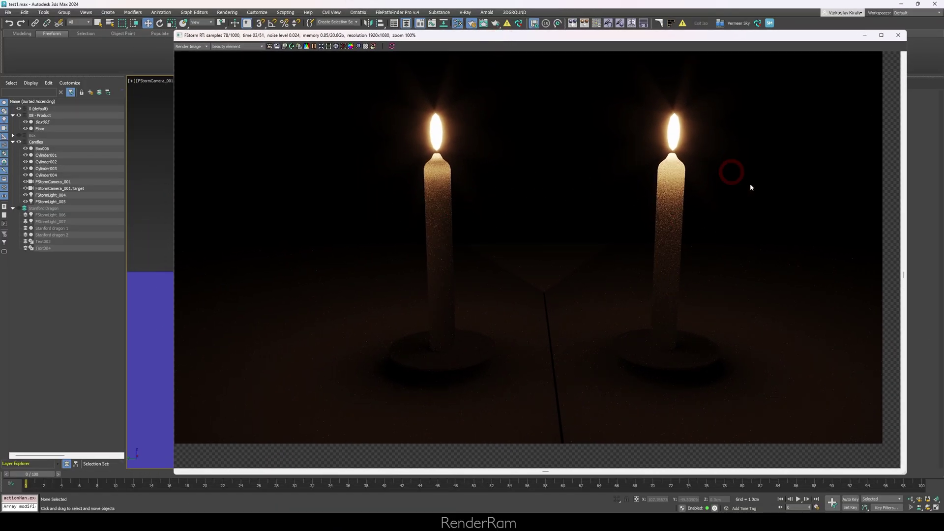
{"action": "right_click", "coordinate": [136, 285]}
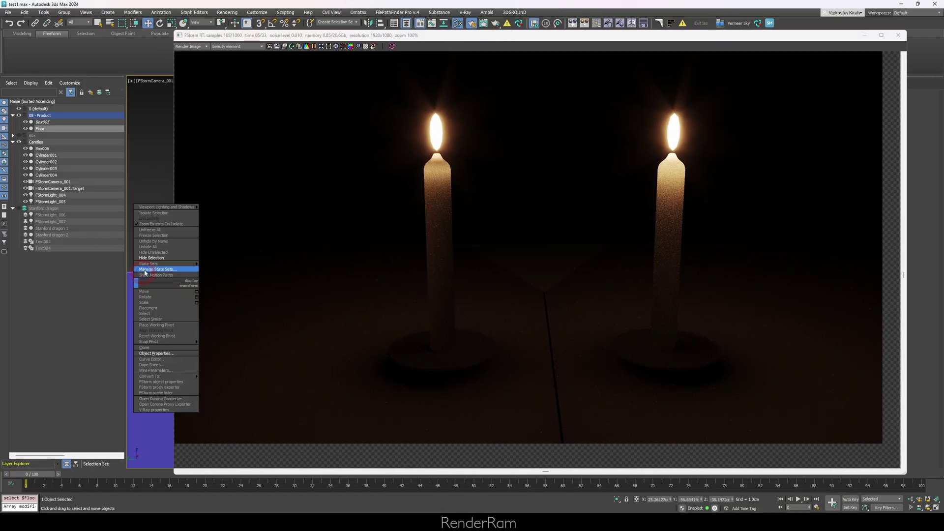
{"action": "left_click", "coordinate": [149, 258]}
Open the material editor and align the Candle Translucence node beside the Candle SSS node.
{"action": "key", "text": "m"}
{"action": "left_click_drag", "start_coordinate": [113, 93], "coordinate": [261, 87]}
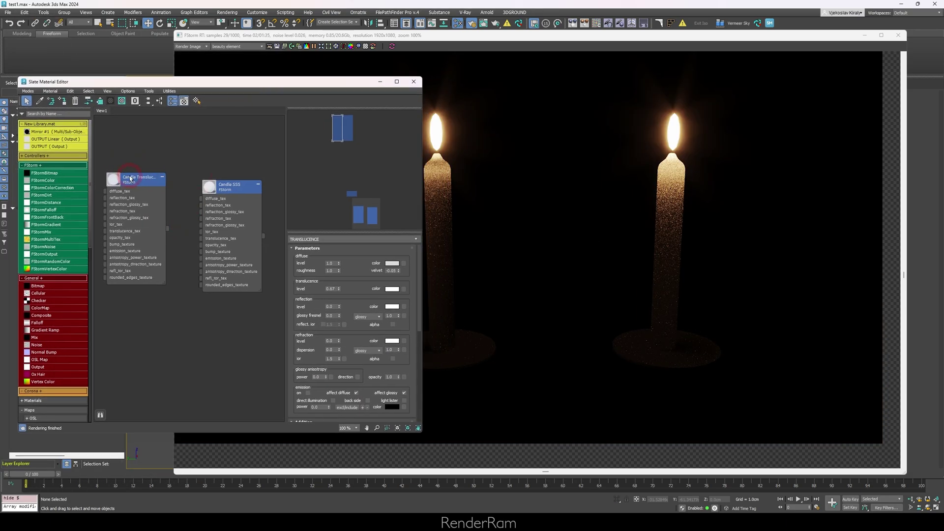
{"action": "left_click_drag", "start_coordinate": [130, 178], "coordinate": [153, 186]}
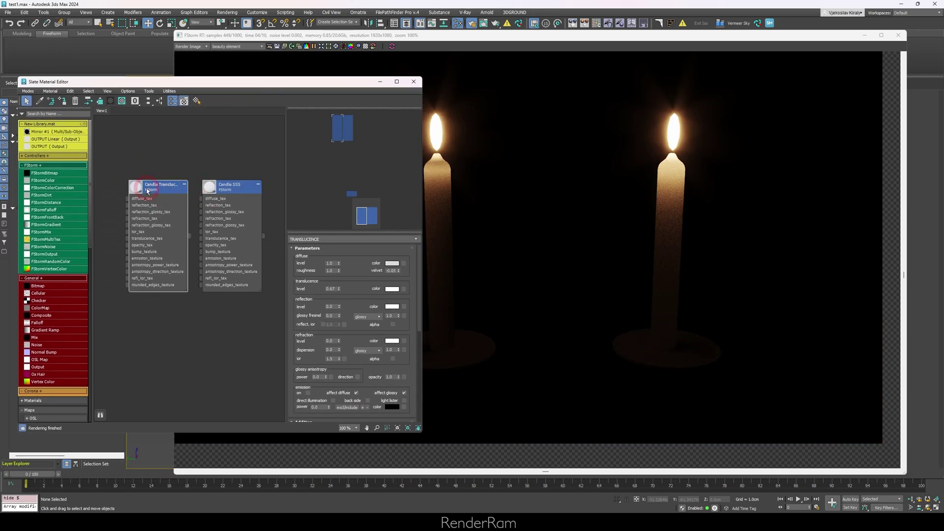
Arrange the render beside the material editor, adjust the Candle Translucence material's translucence level, and orbit the camera around the candles.
{"action": "left_click", "coordinate": [267, 200]}
{"action": "left_click_drag", "start_coordinate": [319, 39], "coordinate": [340, 55]}
{"action": "left_click", "coordinate": [457, 175]}
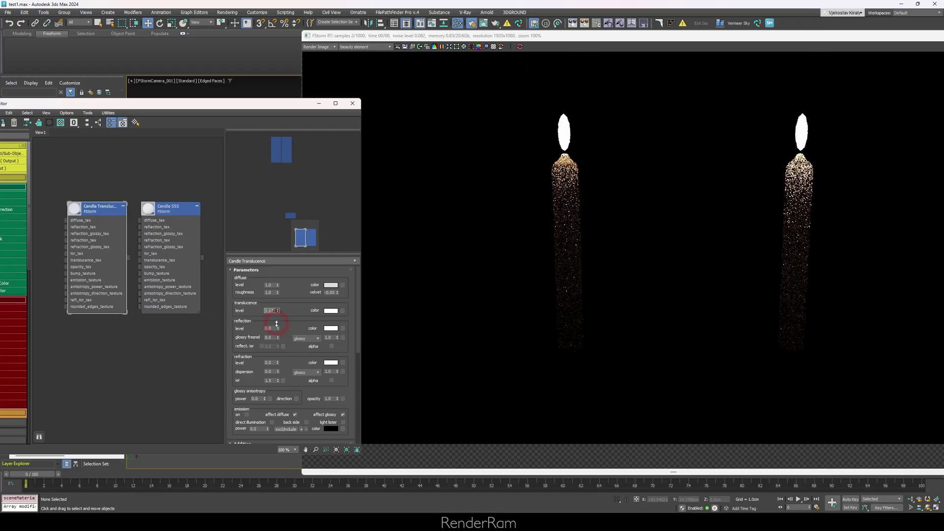
{"action": "left_click_drag", "start_coordinate": [276, 323], "coordinate": [277, 325]}
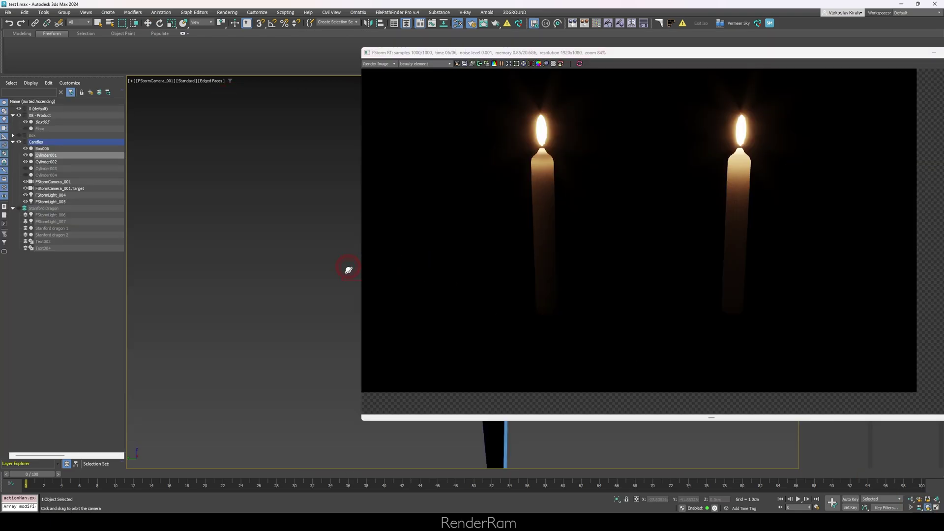
{"action": "left_click_drag", "start_coordinate": [349, 269], "coordinate": [344, 241]}
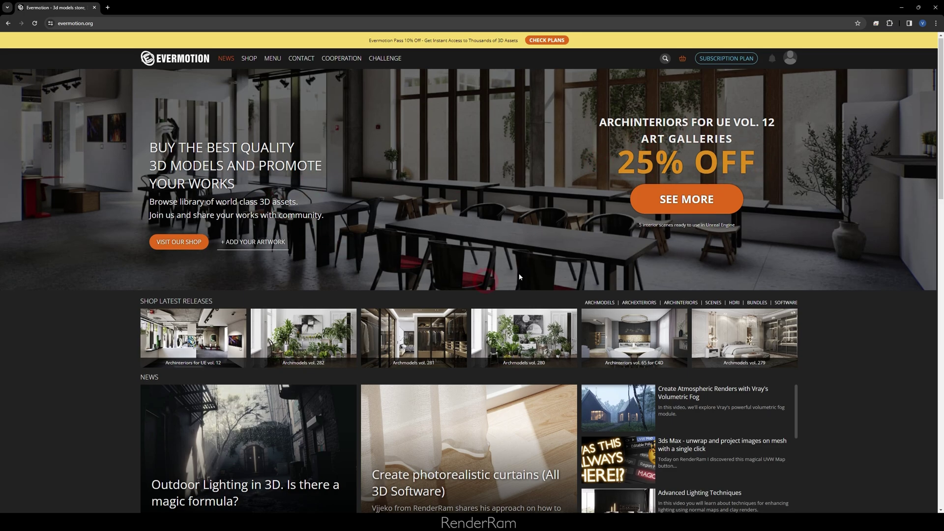
In the web browser, look through the Evermotion home page down to the newsletter section and return to its beginning.
{"action": "scroll", "coordinate": [921, 280], "scroll_direction": "down", "scroll_amount": 4}
{"action": "scroll", "coordinate": [541, 458], "scroll_direction": "down", "scroll_amount": 2}
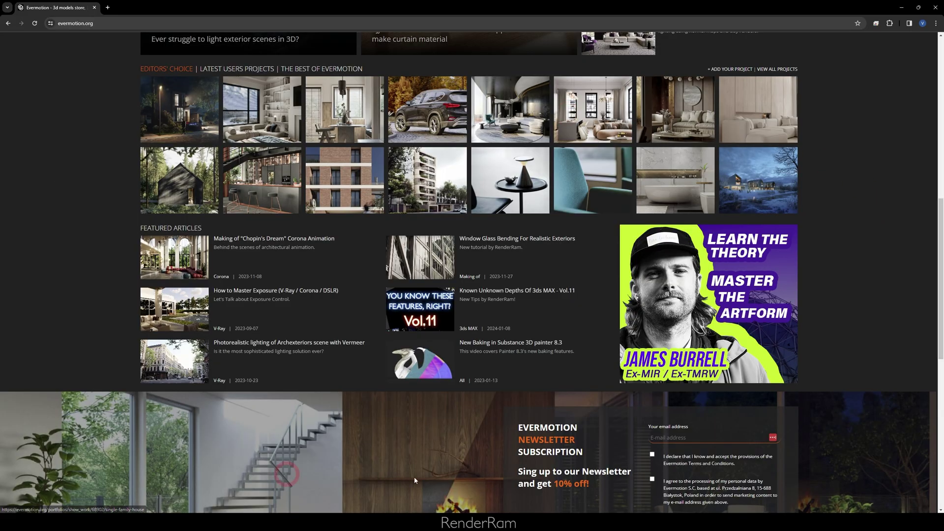
{"action": "scroll", "coordinate": [416, 194], "scroll_direction": "up", "scroll_amount": 10}
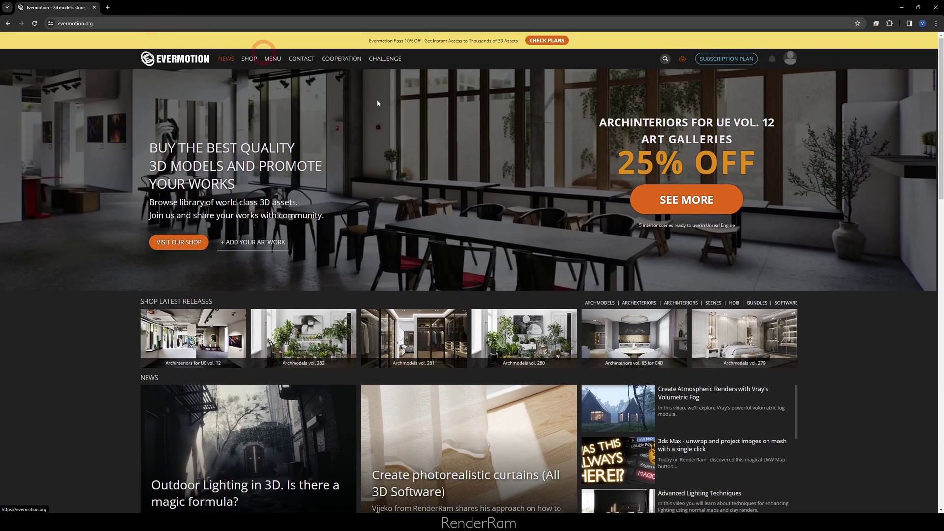